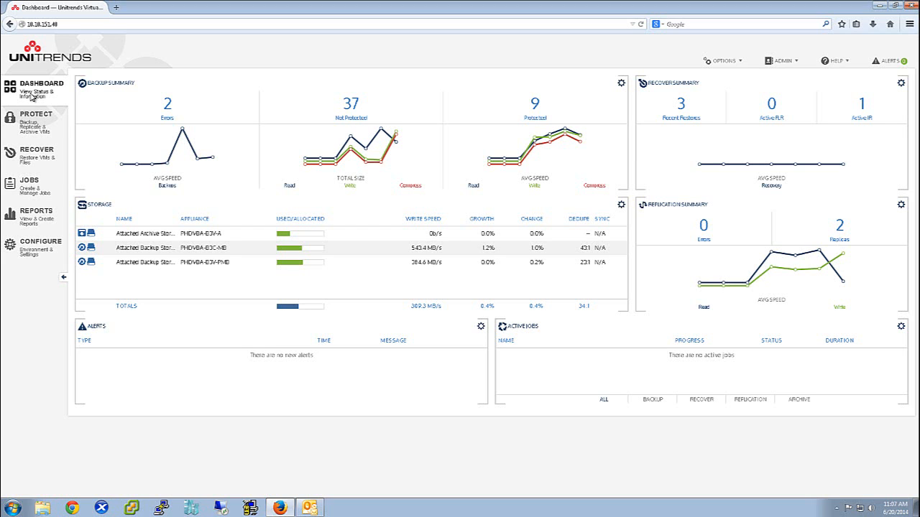
- Create a Windows Share (CIFS) file recovery without credentials from the pinned 6/19/2014 10:00PM backup of W08R2-EXCH10-C
click(28, 158)
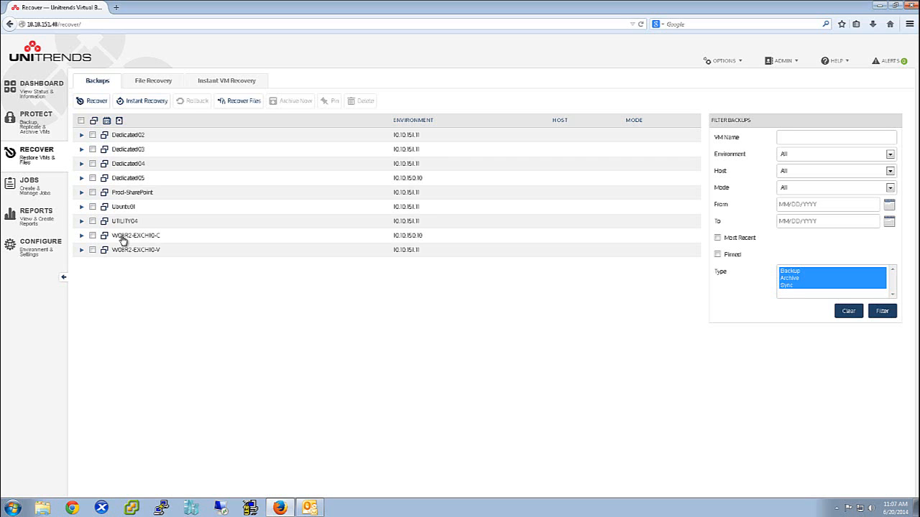
click(82, 236)
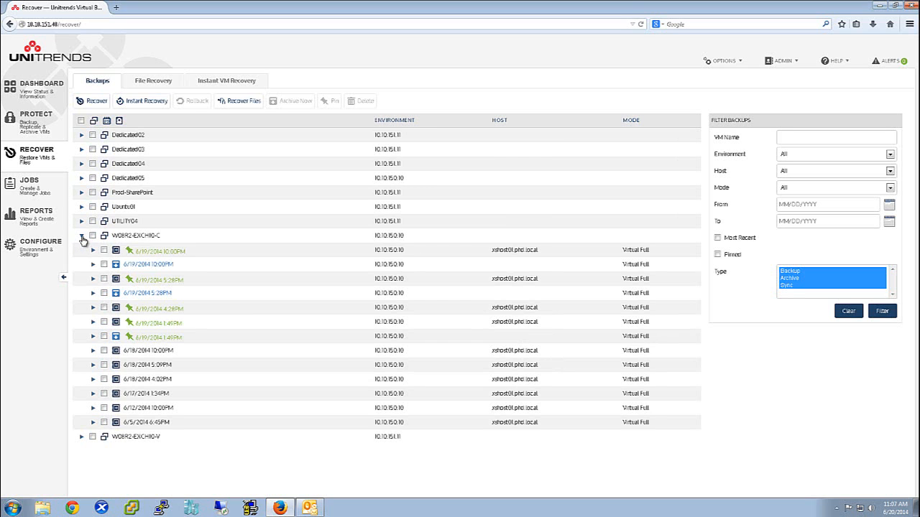
click(105, 250)
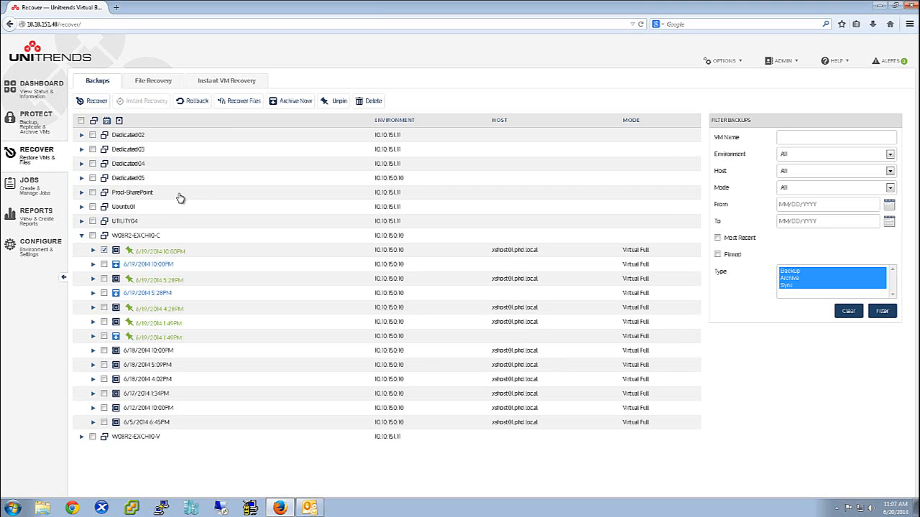
click(240, 102)
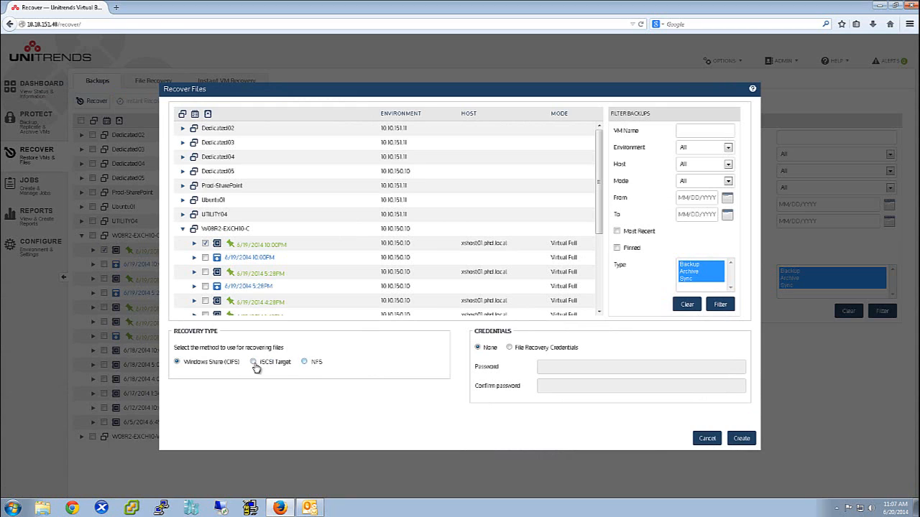
click(741, 439)
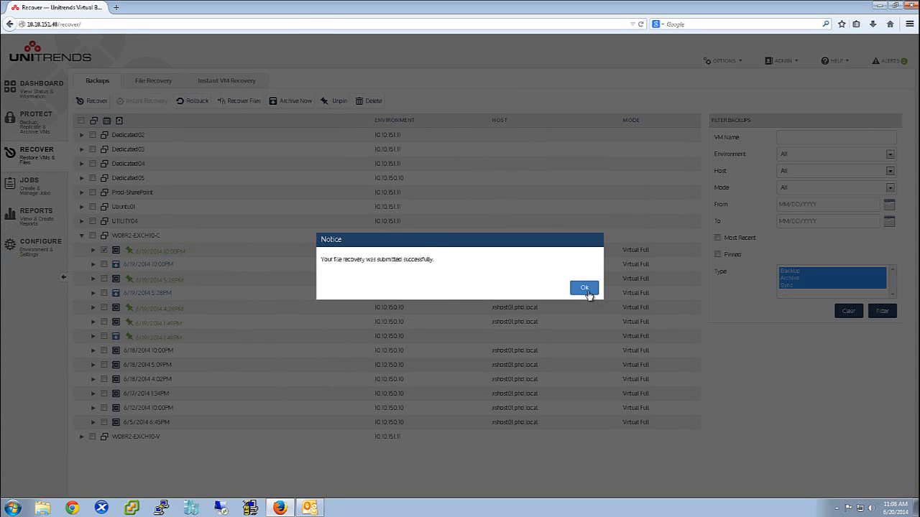
click(587, 289)
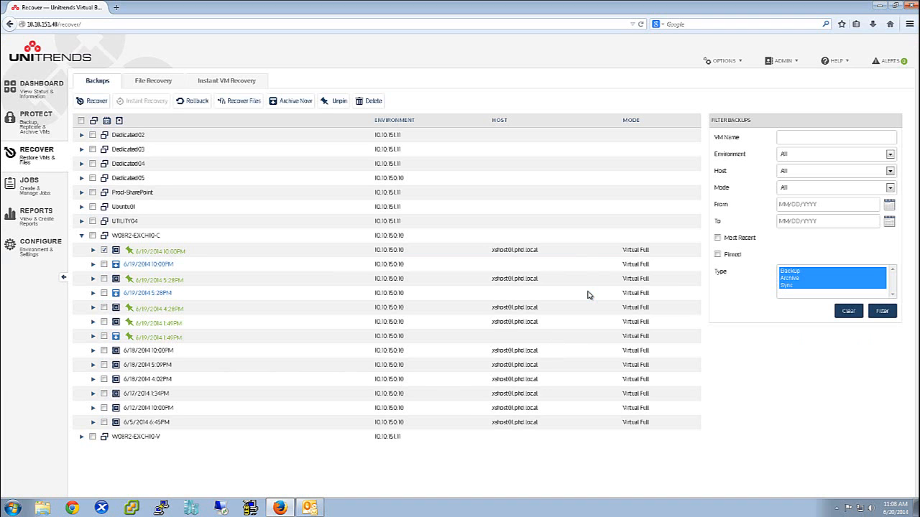
- Copy the network share path of the active W08R2-EXCH10-C file recovery from its object details
click(147, 81)
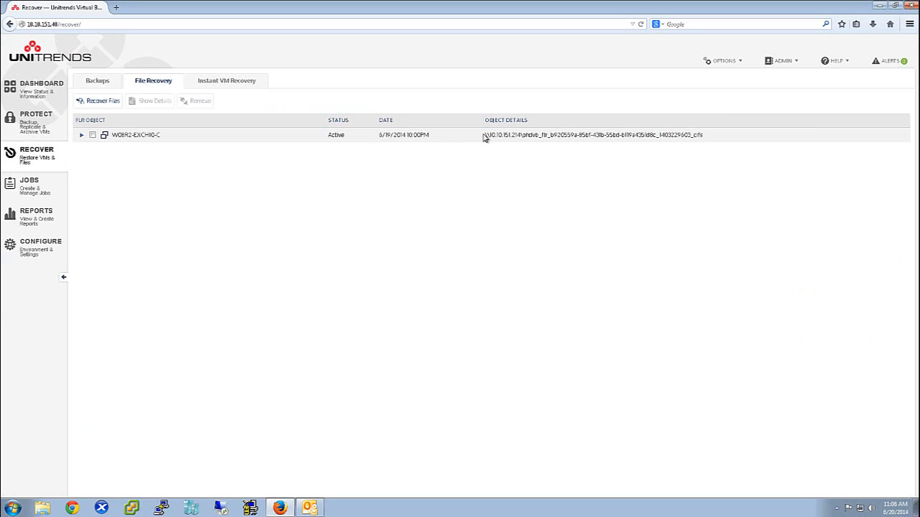
mouse_move(484, 137)
mouse_down()
mouse_move(705, 139)
mouse_move(483, 141)
mouse_up()
click(705, 137)
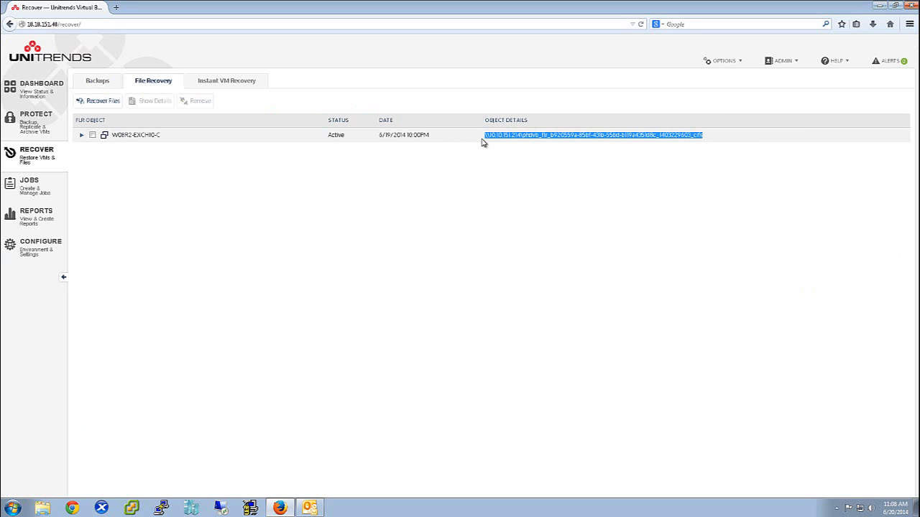
click(483, 141)
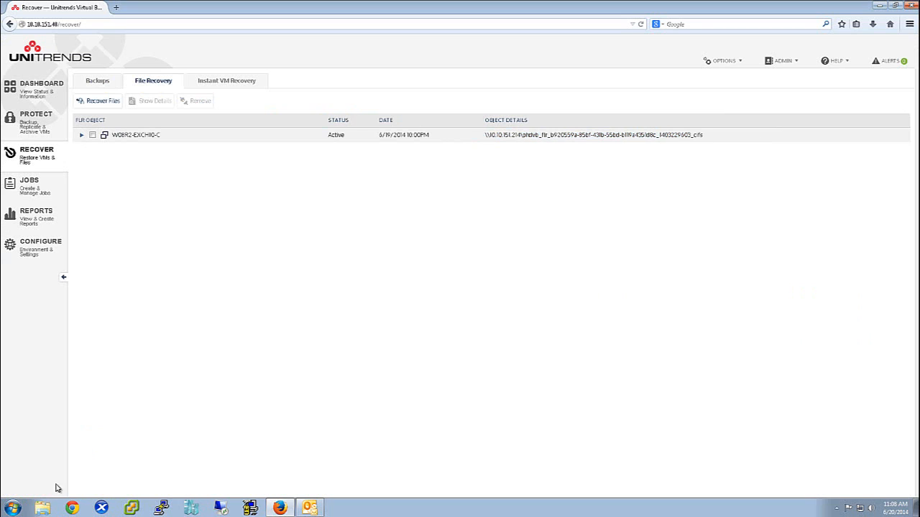
- Switch to Windows Explorer and open the copied recovery share path
click(42, 509)
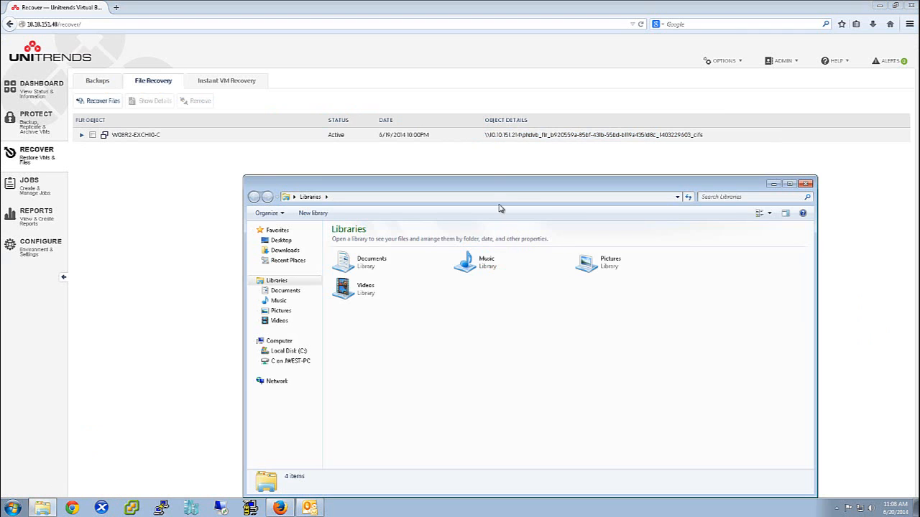
click(497, 197)
key(ctrl+v)
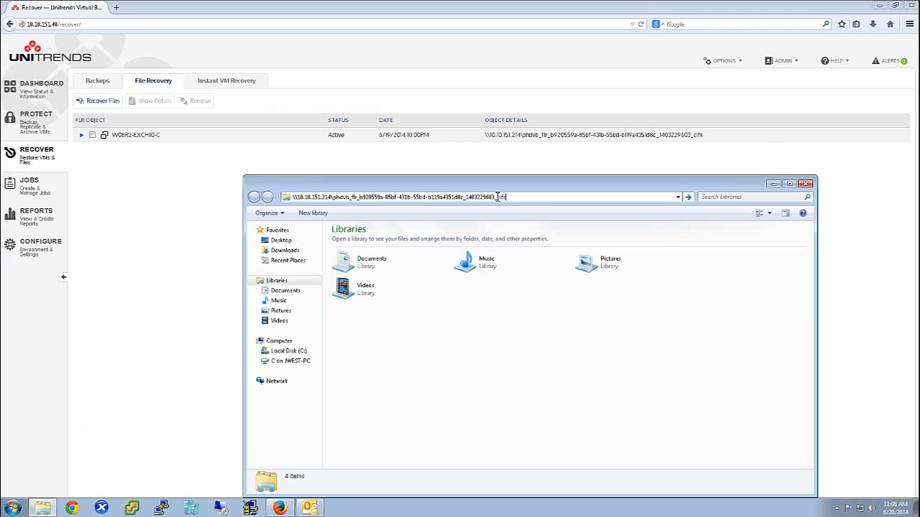
key(Return)
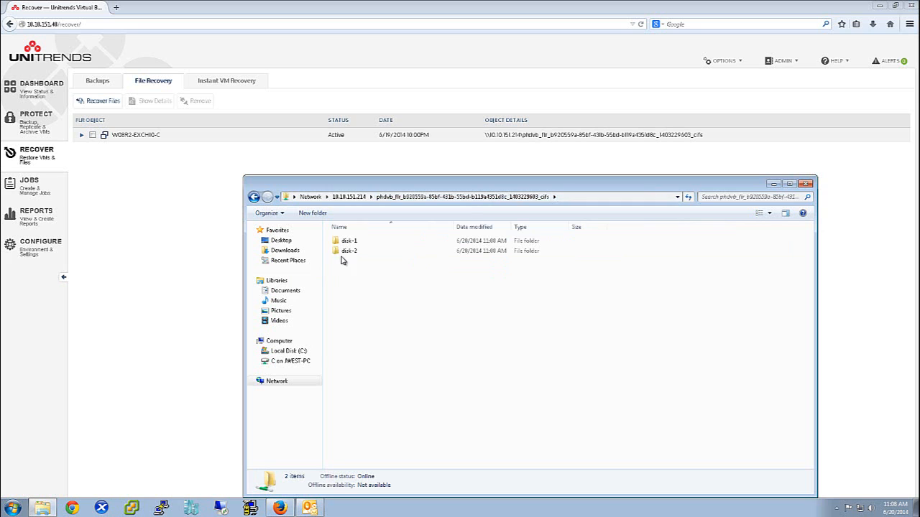
- Browse the share to disk-2\partition-1\Program Files\Microsoft\Exchange Server\V14\Mailbox\Citrix DB
double_click(349, 252)
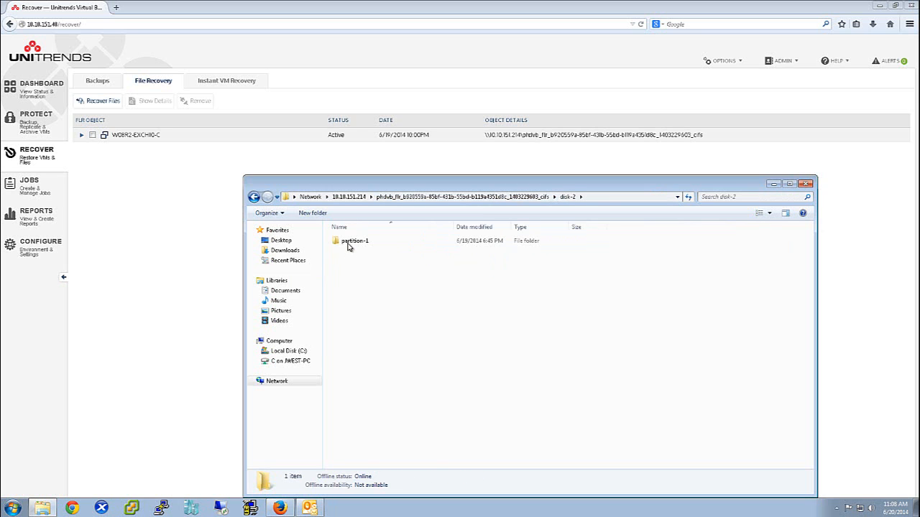
double_click(348, 243)
double_click(350, 252)
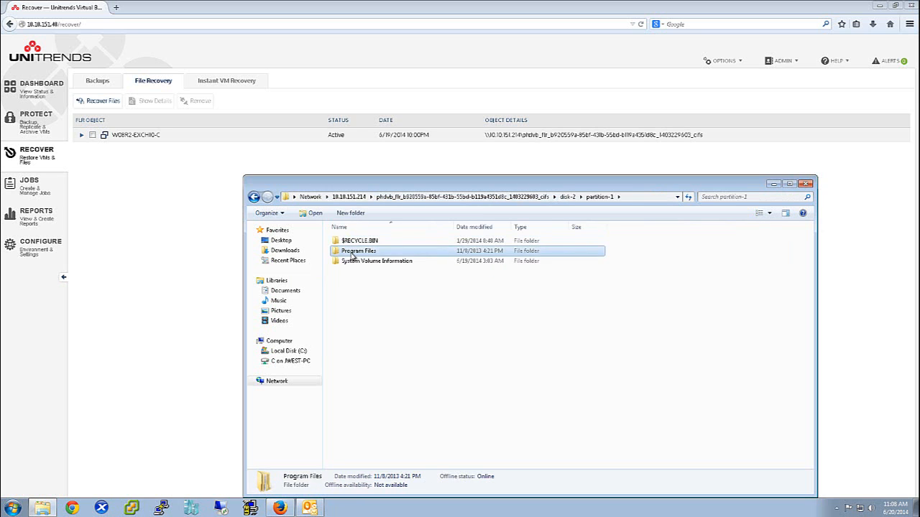
click(351, 244)
double_click(350, 244)
click(351, 244)
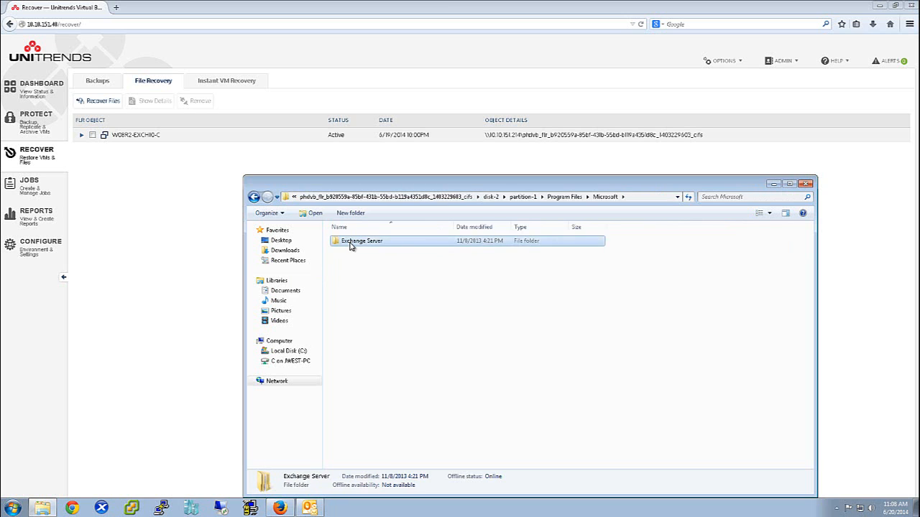
double_click(350, 244)
click(351, 244)
double_click(351, 244)
click(351, 244)
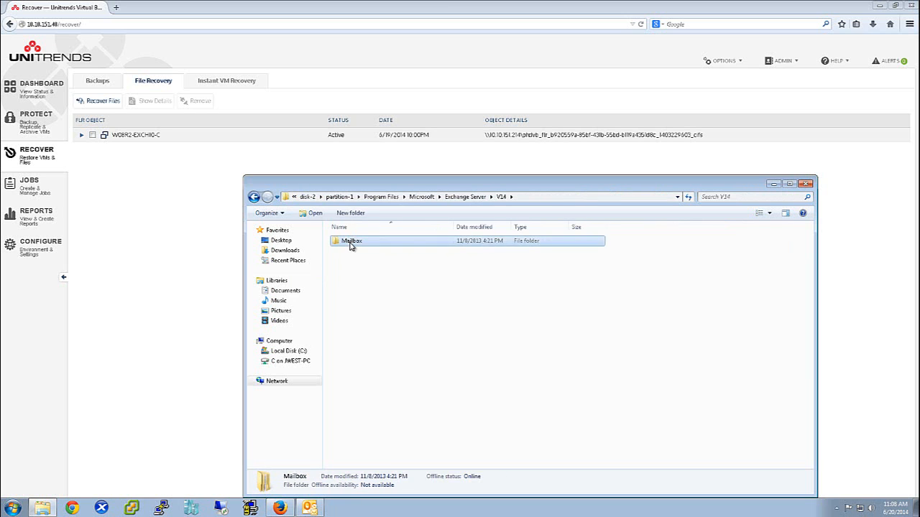
double_click(350, 244)
click(351, 244)
double_click(351, 244)
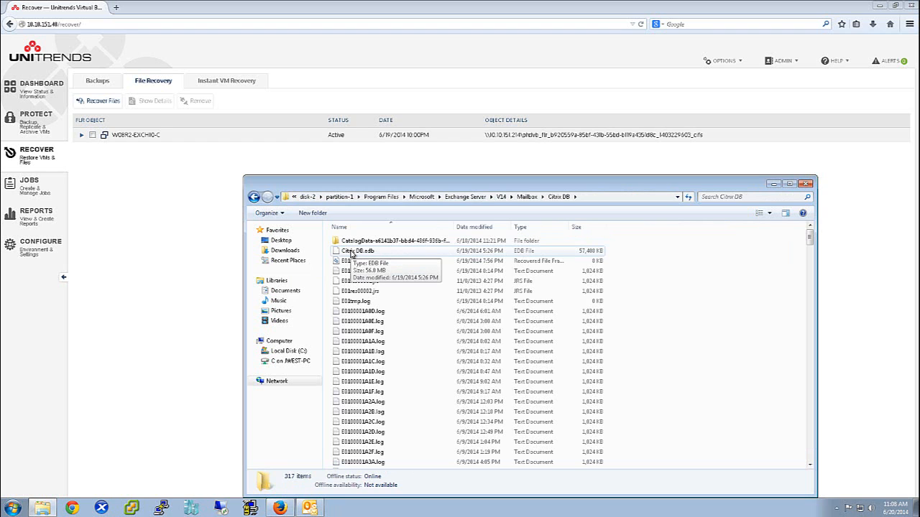
- Open Citrix DB.edb in Ontrack PowerControls as an EDB source with the preset paths and expand the first user's mailbox
double_click(351, 251)
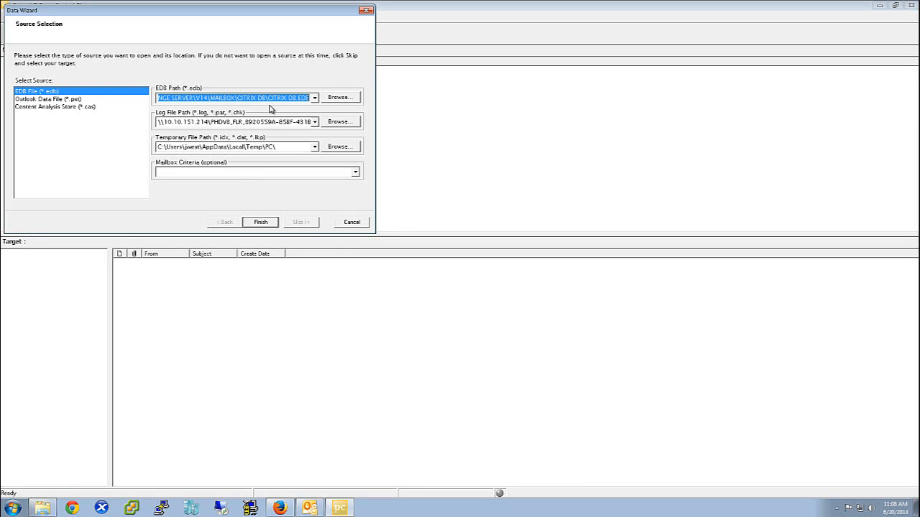
click(257, 223)
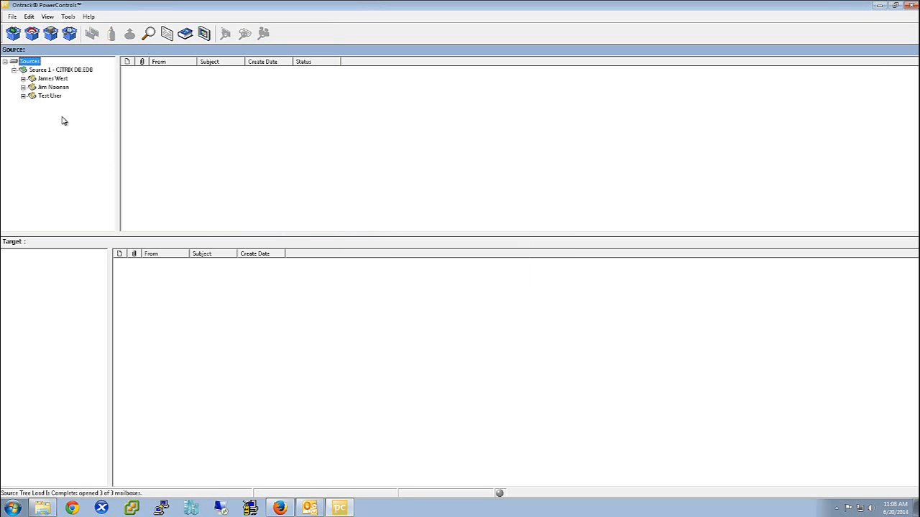
click(23, 79)
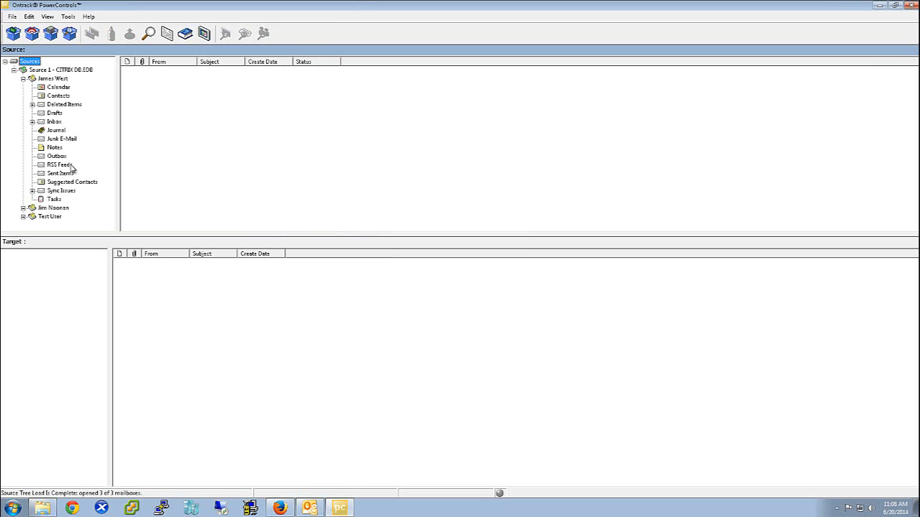
- Open exchange.phd.local as the Microsoft Exchange Server (All Mailboxes) target, using domain controller PROD-DC-V and Autodiscover
click(51, 34)
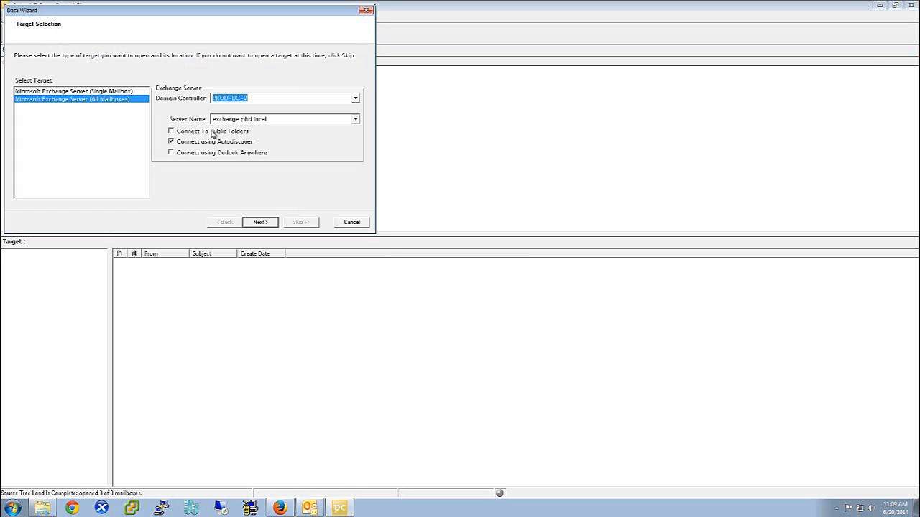
click(263, 222)
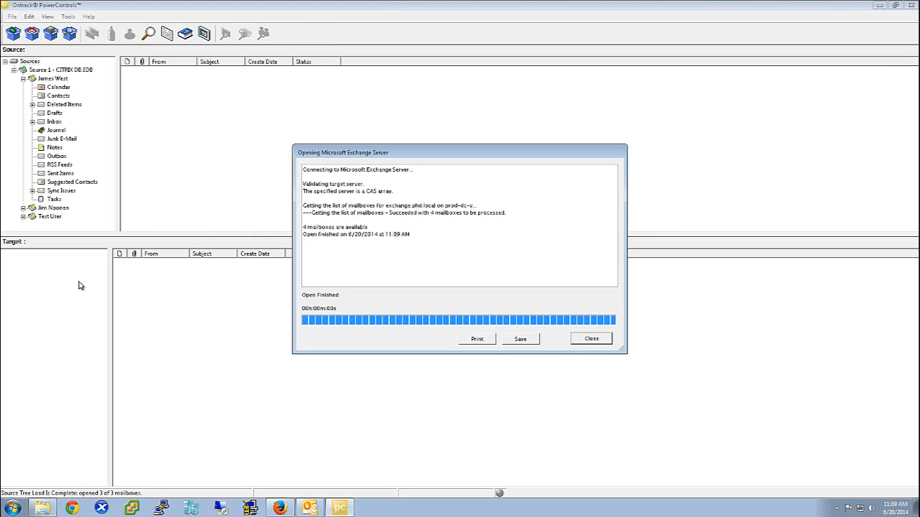
click(590, 339)
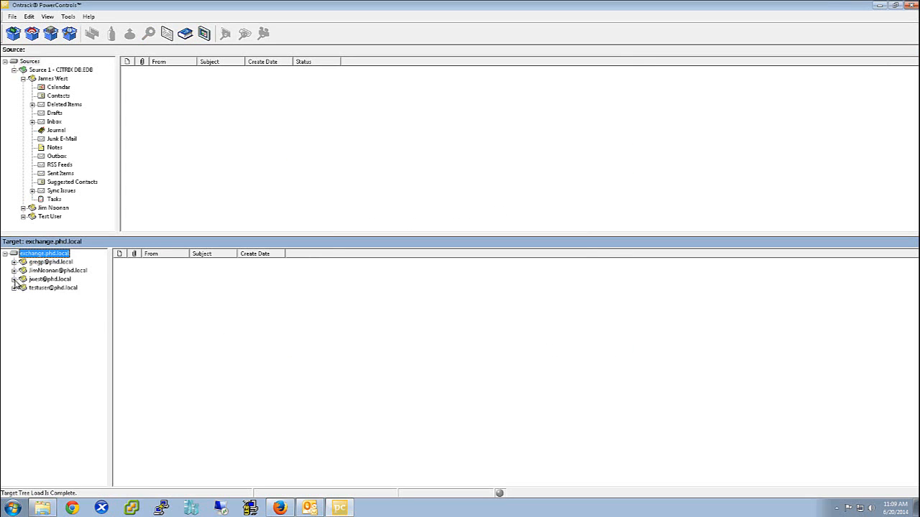
- Copy the source Inbox messages from the first one through the 3/30/2014 alert into the same user's Inbox\Restore folder on the target server
click(14, 278)
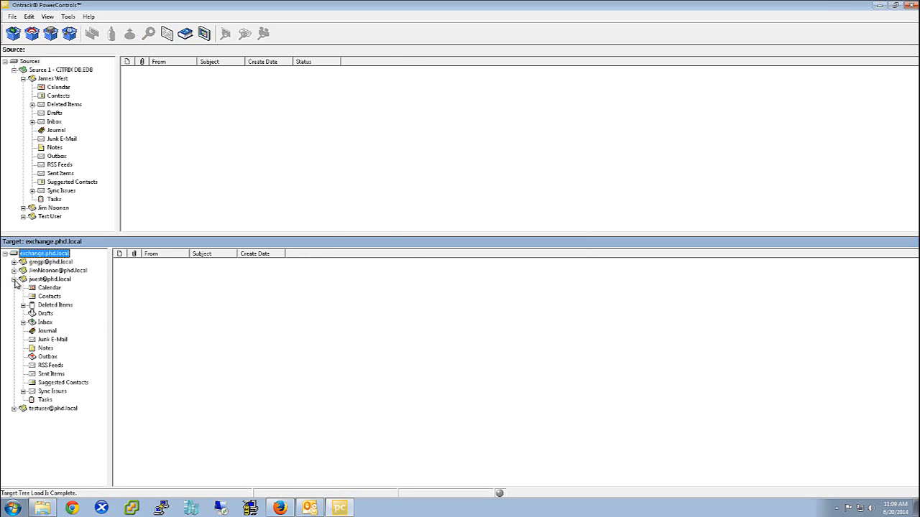
click(45, 323)
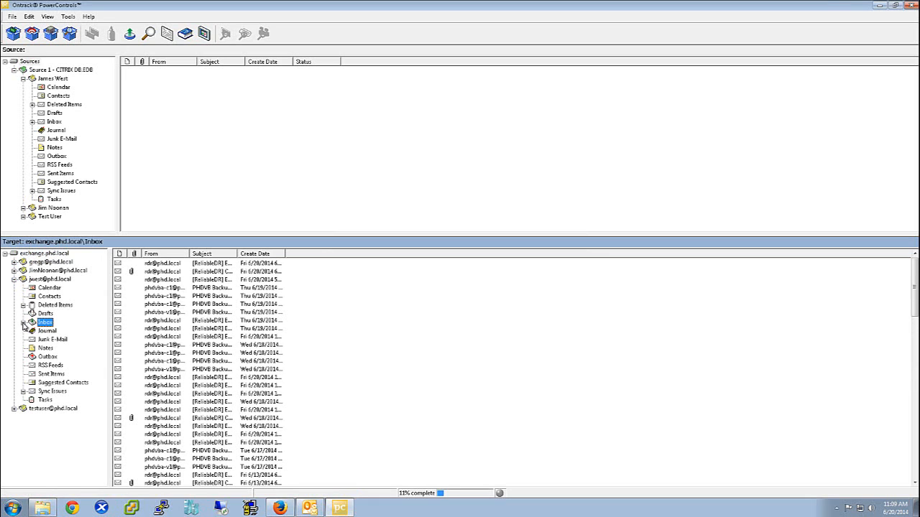
click(23, 322)
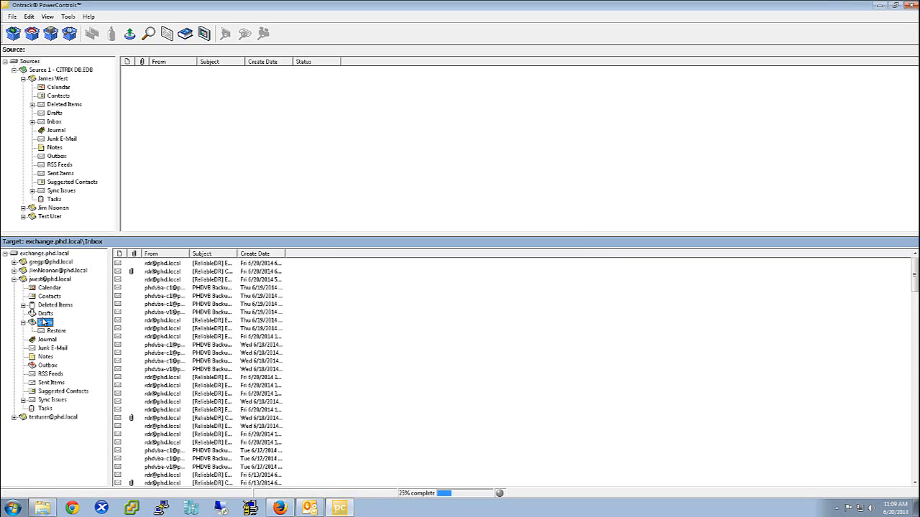
click(52, 123)
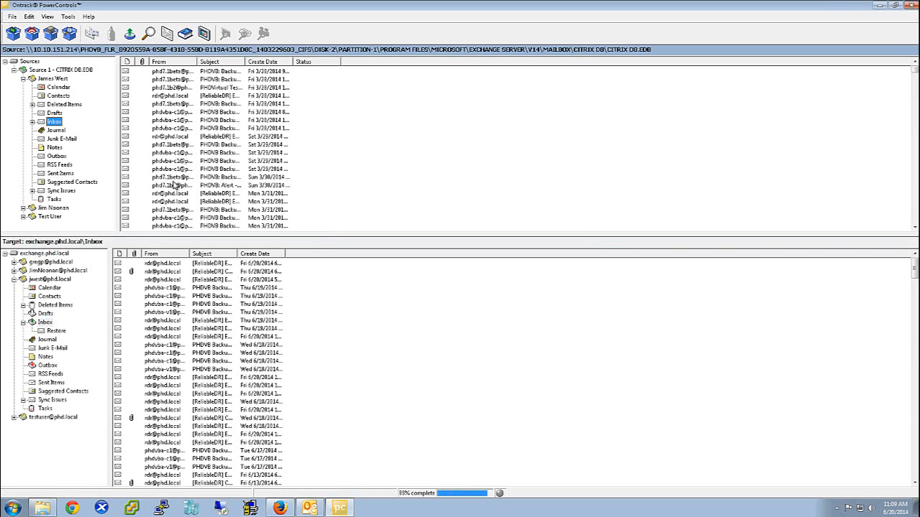
shift+click(175, 185)
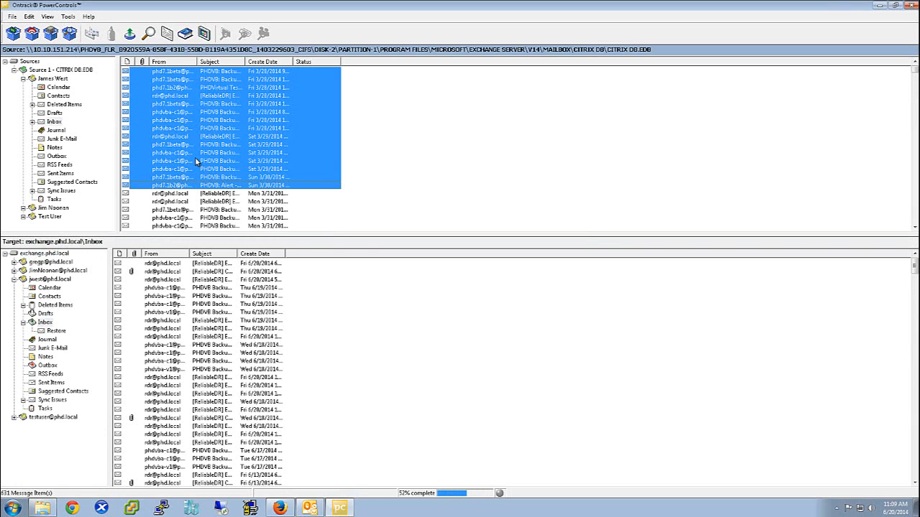
drag(195, 161, 56, 330)
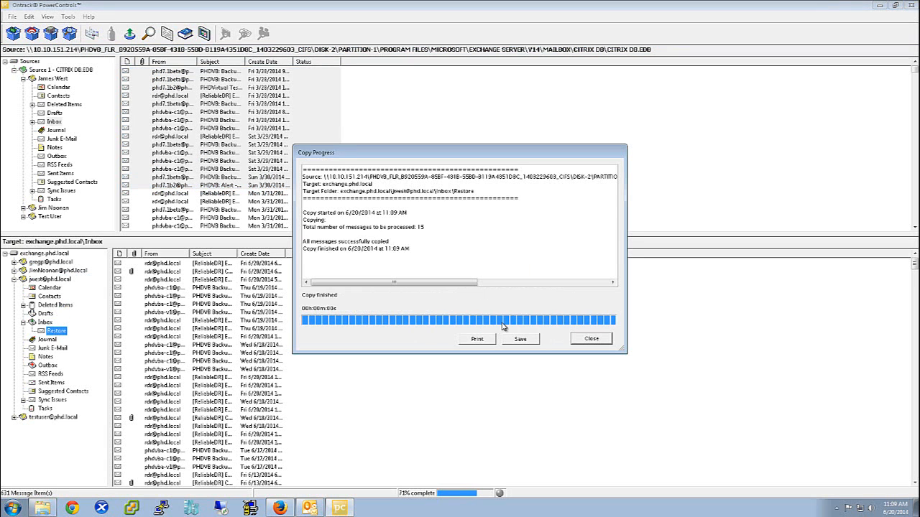
click(587, 340)
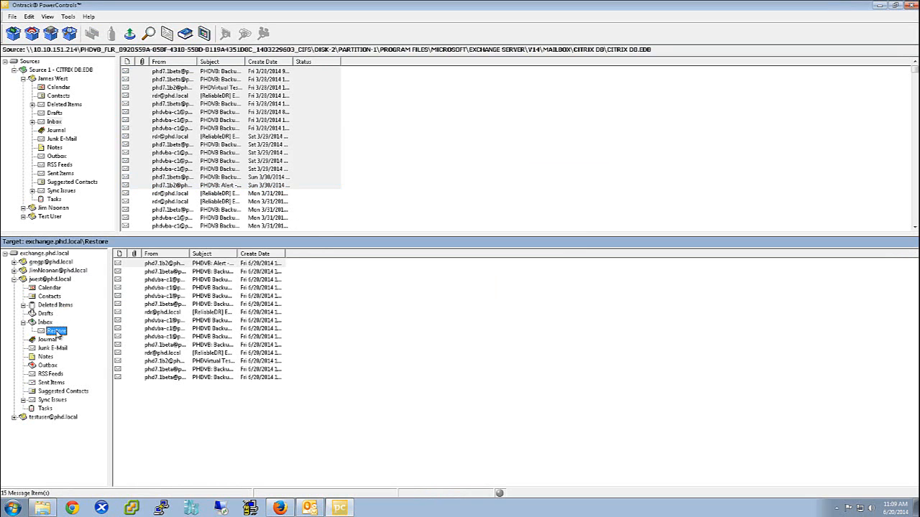
- Examine the Find in Source search options for the whole CITRIX DB.EDB source, and close the search without running it
click(54, 71)
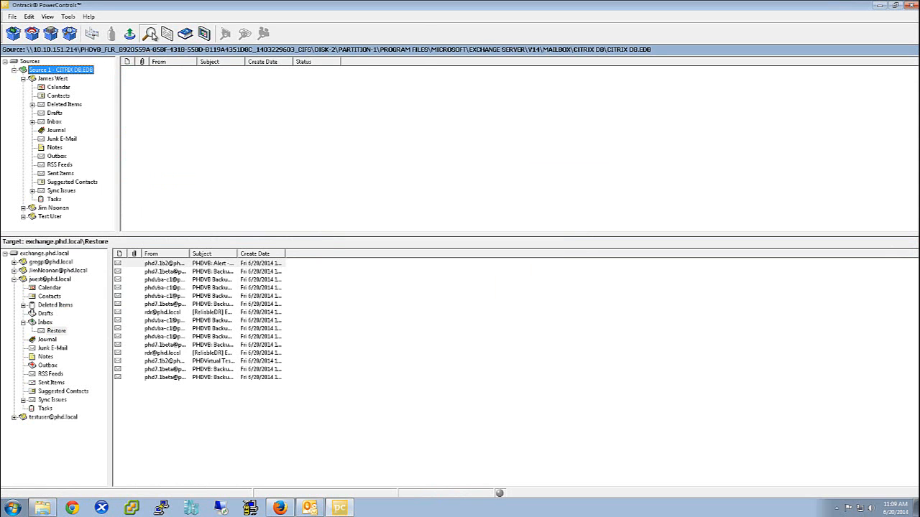
click(148, 33)
drag(304, 34, 457, 91)
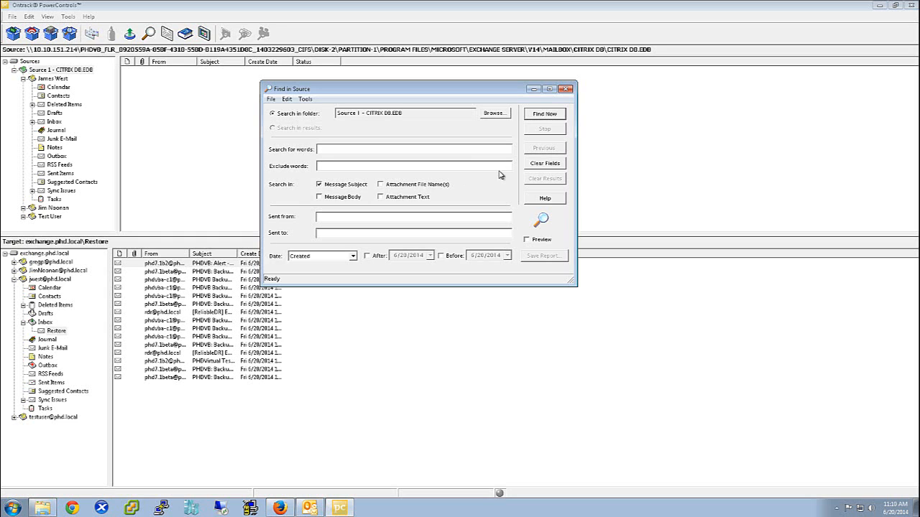
click(568, 89)
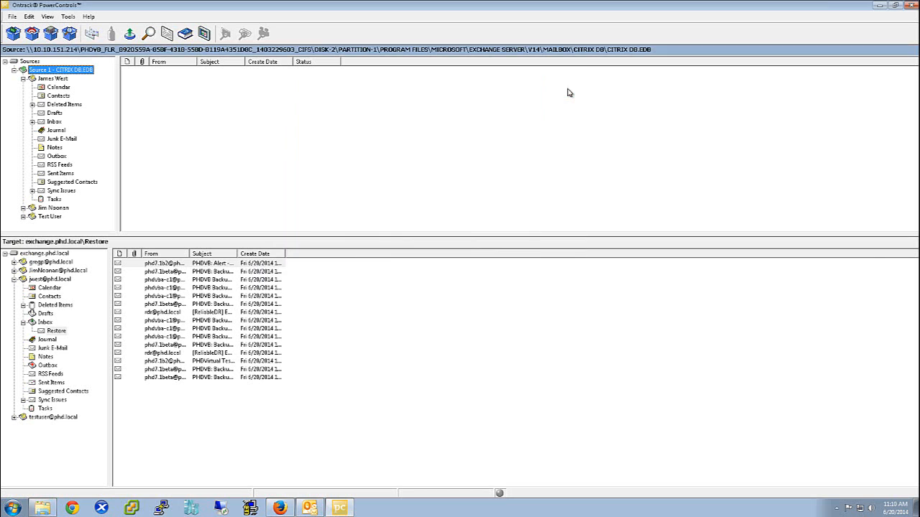
- Examine the export format options for a 3/29/2014 message in the first source mailbox's Inbox, and cancel without exporting
click(49, 122)
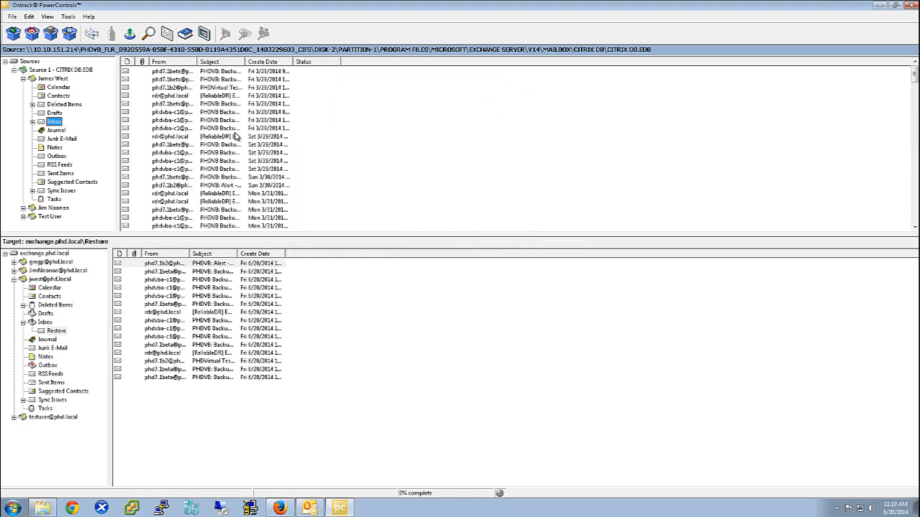
click(171, 146)
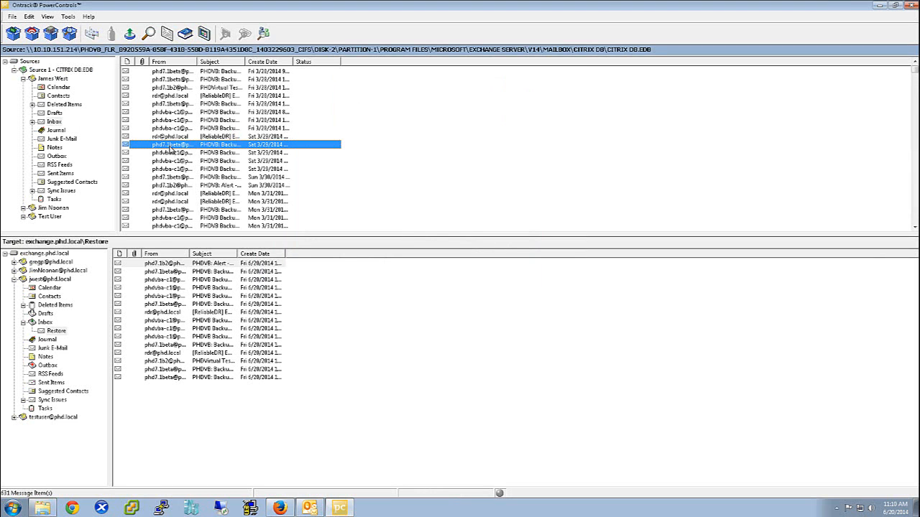
right_click(171, 147)
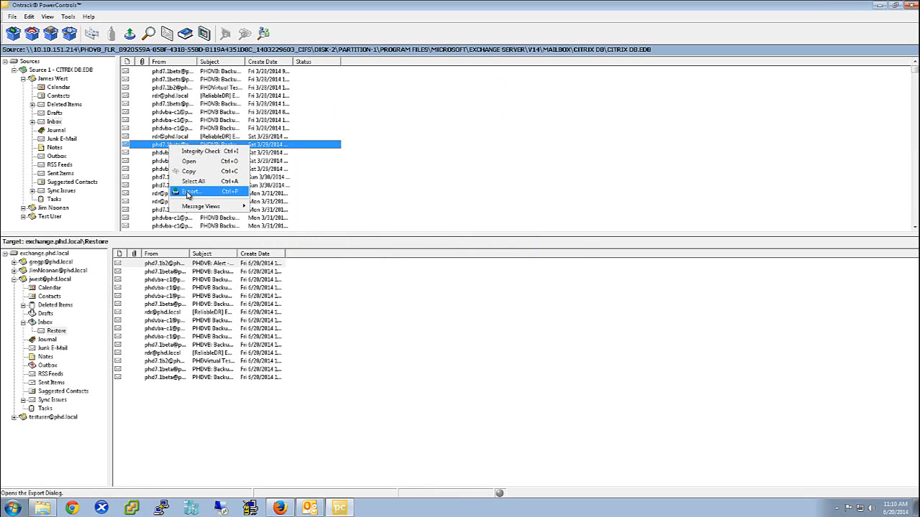
click(188, 192)
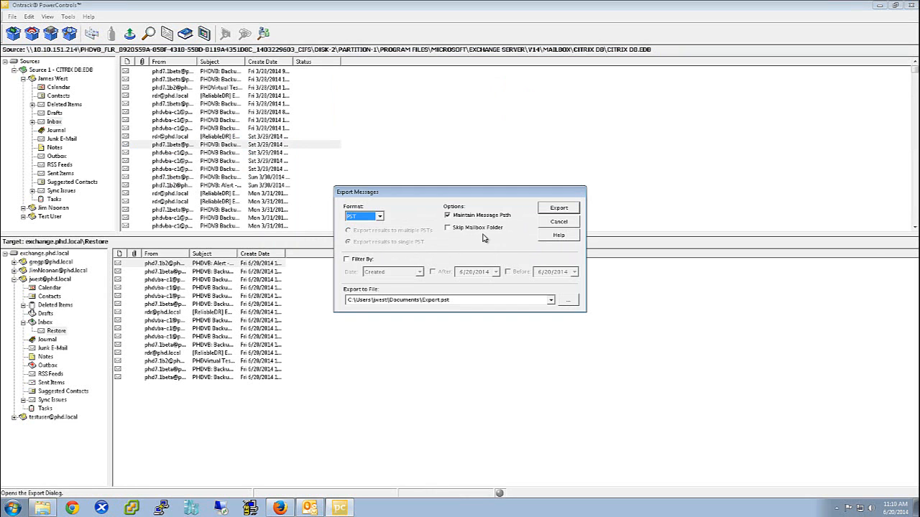
click(380, 218)
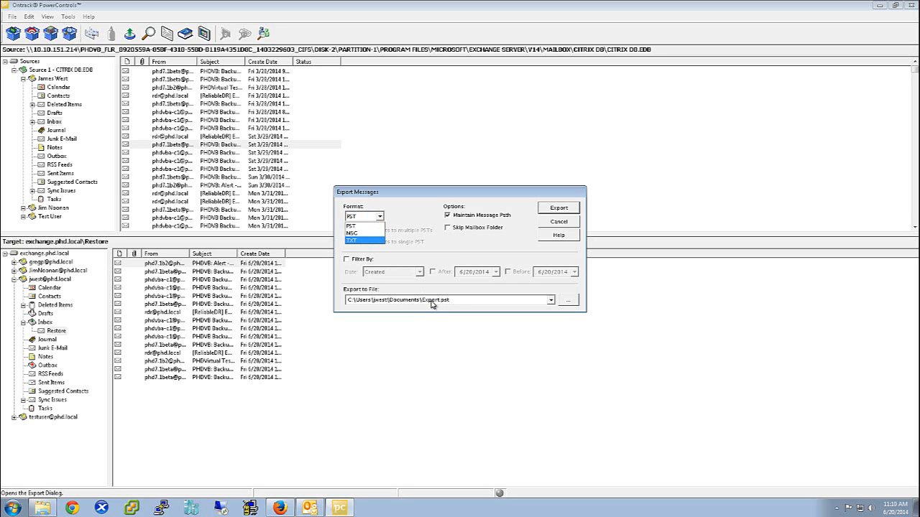
click(562, 222)
click(559, 222)
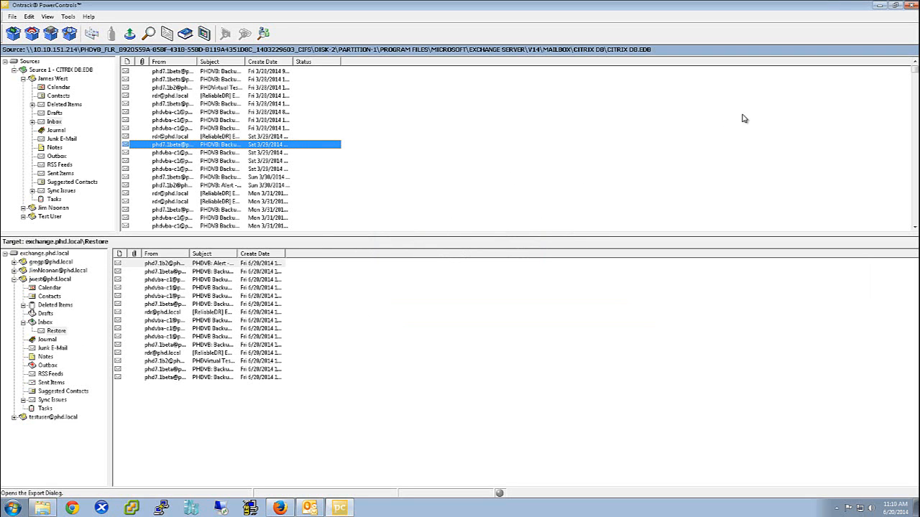
- Close Ontrack PowerControls and the Citrix DB folder window to return to the Unitrends file recovery page
click(909, 10)
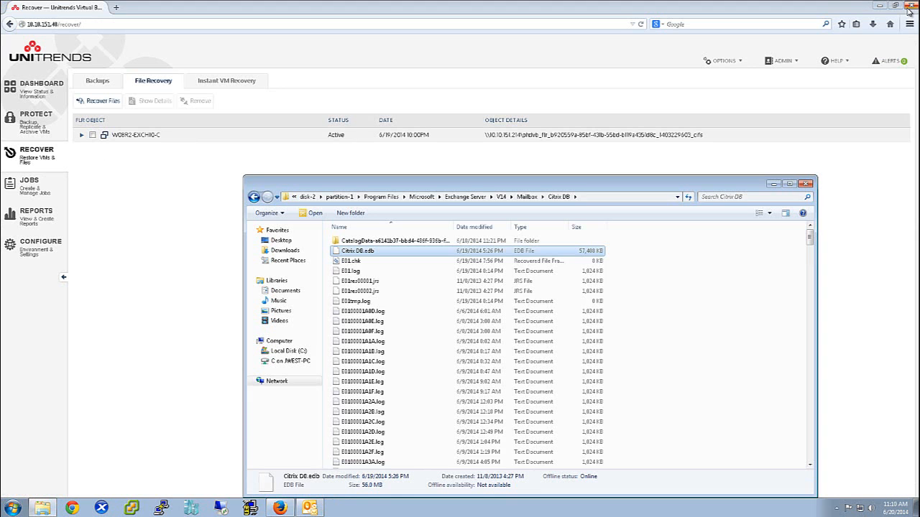
click(793, 182)
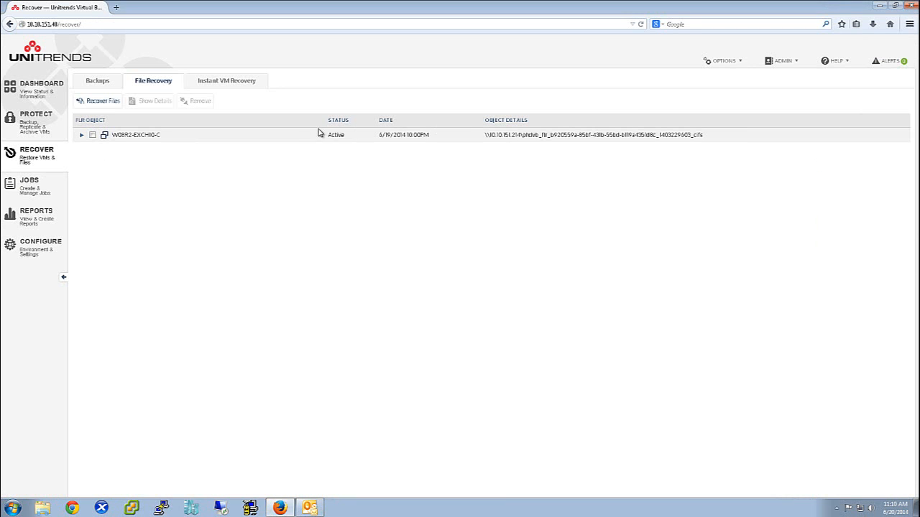